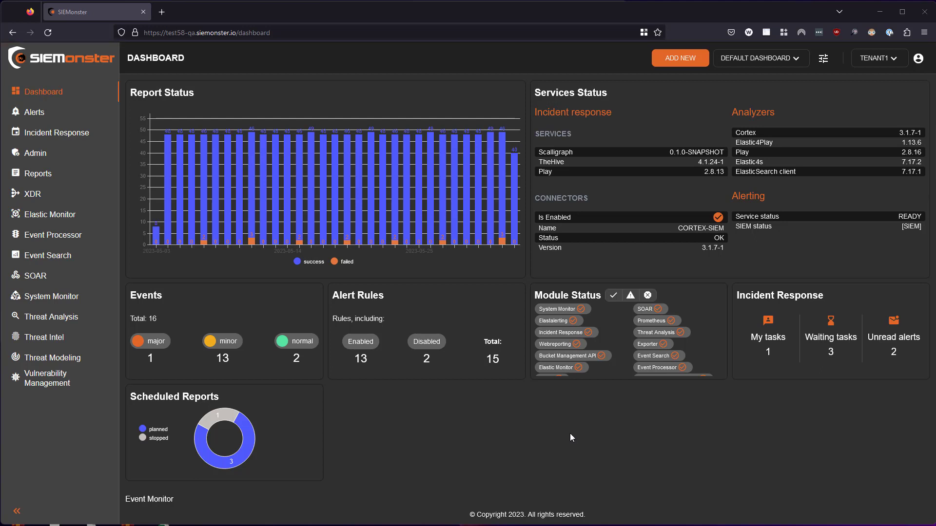
# Open the Threat Intel module and look through its list of MISP events.
pyautogui.click(41, 341)
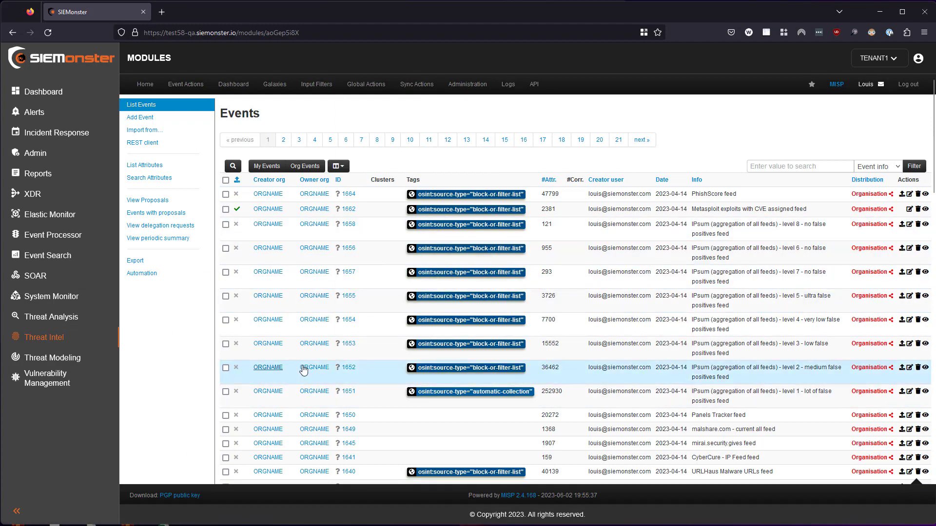
pyautogui.scroll(-4, 422, 341)
pyautogui.scroll(-15, 422, 341)
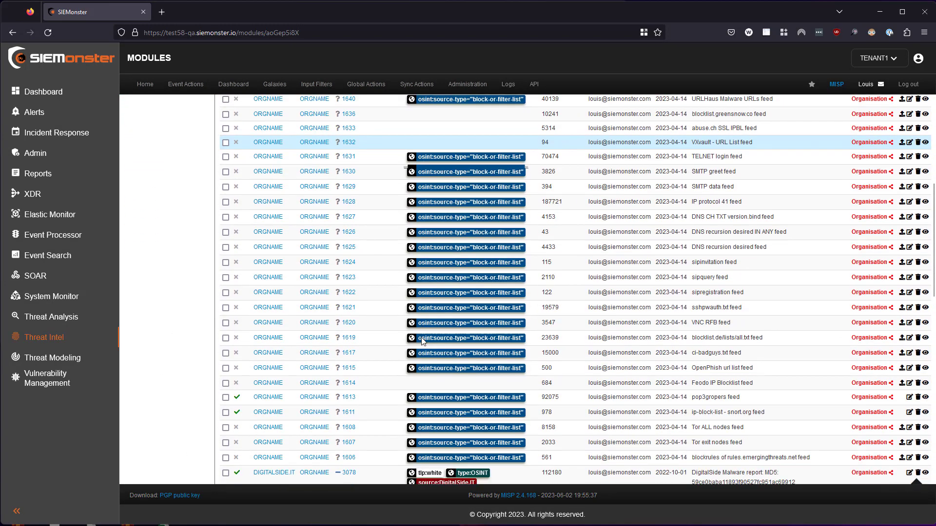
pyautogui.scroll(20, 422, 340)
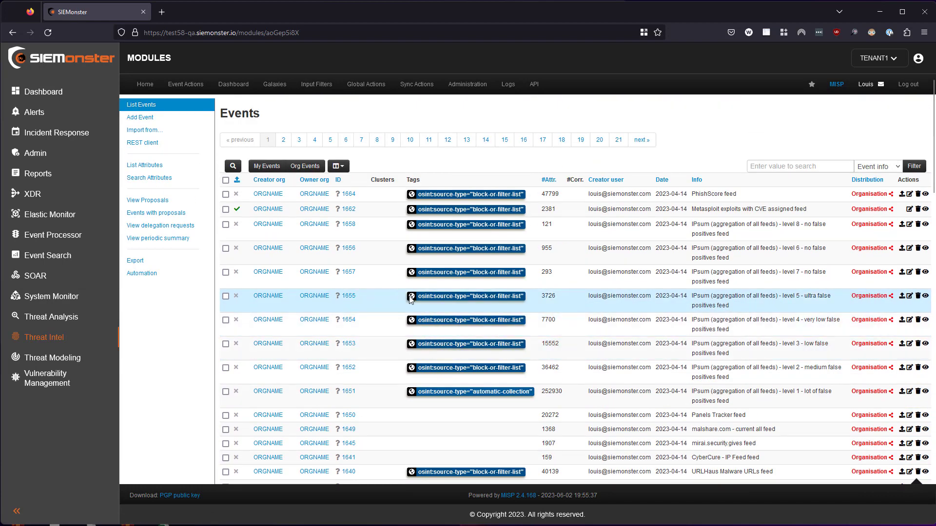
# Open the threat intelligence feeds list and review the feeds on its first page.
pyautogui.moveTo(426, 89)
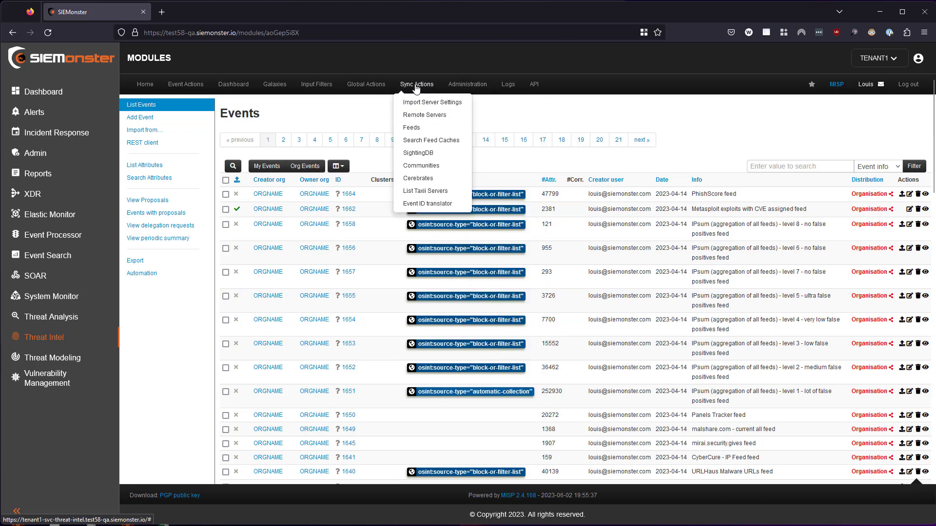
pyautogui.click(411, 130)
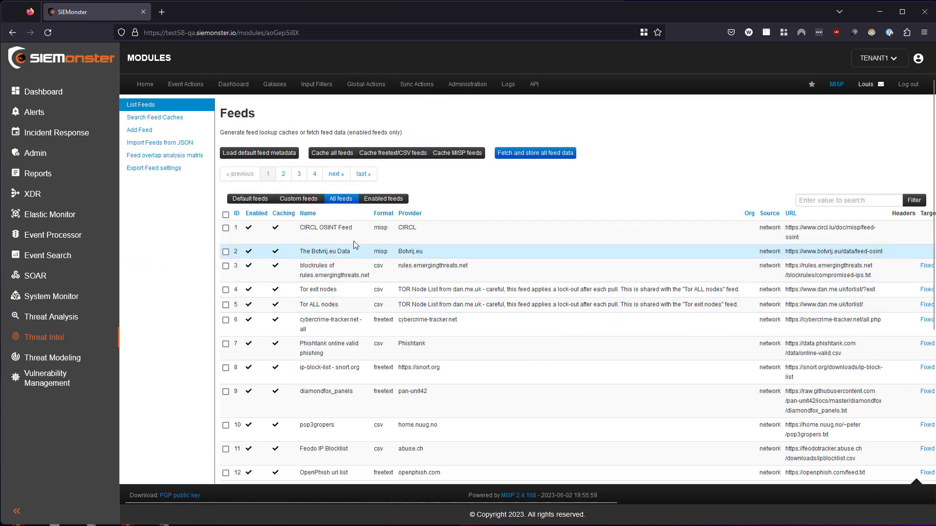
pyautogui.scroll(-5, 349, 240)
pyautogui.scroll(5, 349, 240)
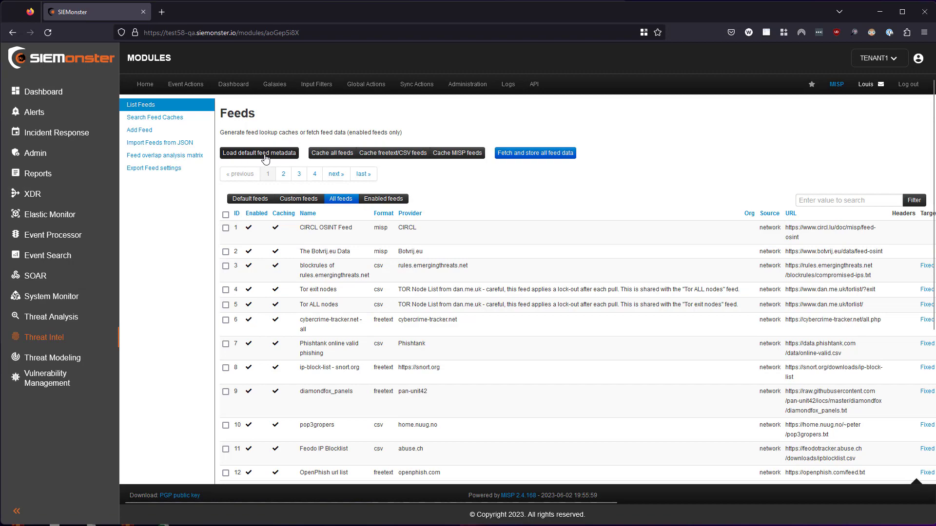
pyautogui.scroll(-5, 406, 250)
pyautogui.scroll(5, 405, 251)
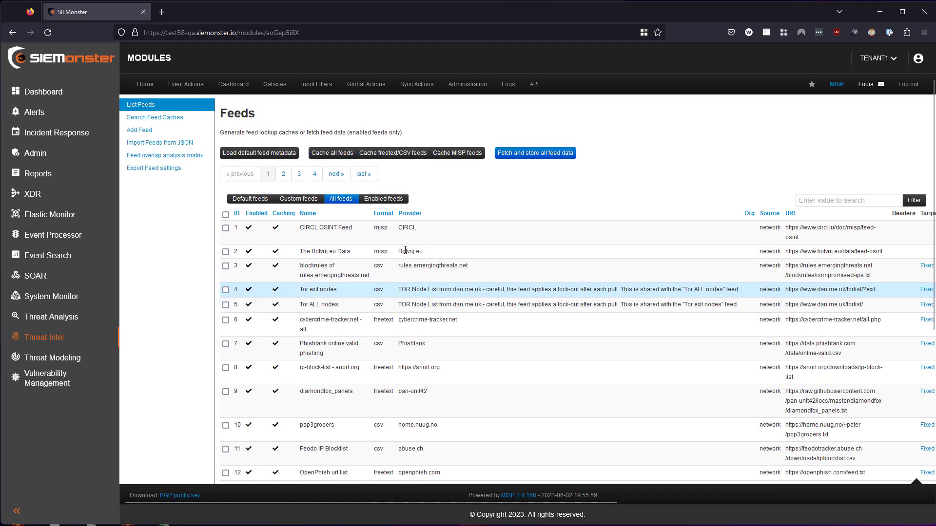
pyautogui.scroll(-5, 418, 250)
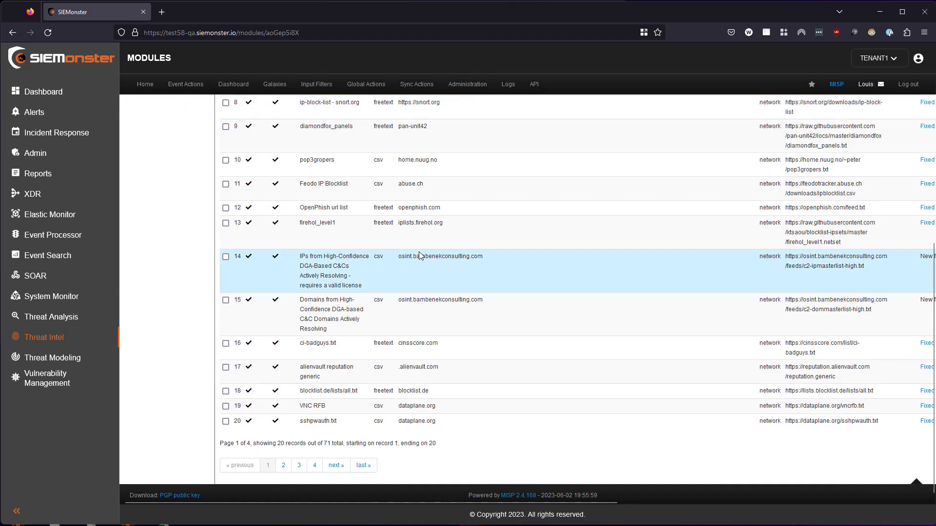
pyautogui.scroll(5, 420, 254)
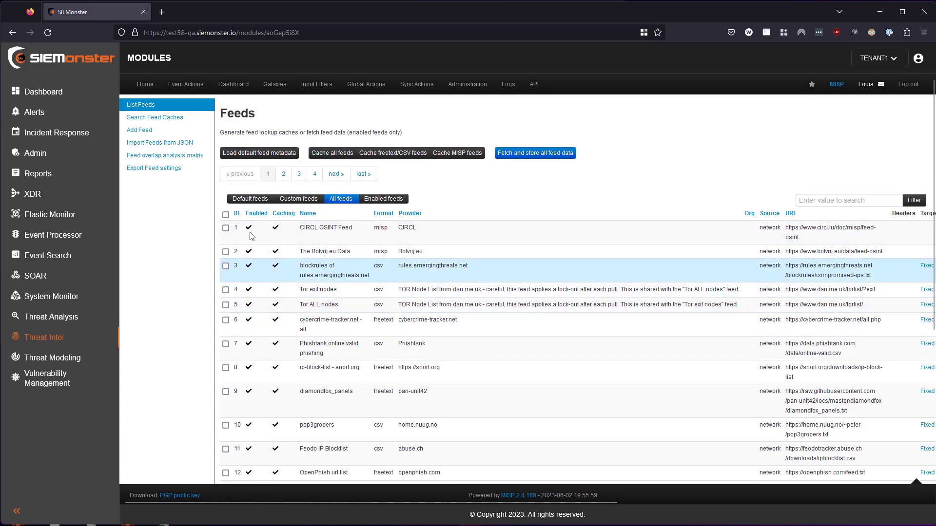
# Select every feed on the current page and try to enable caching for the selected feeds.
pyautogui.click(225, 215)
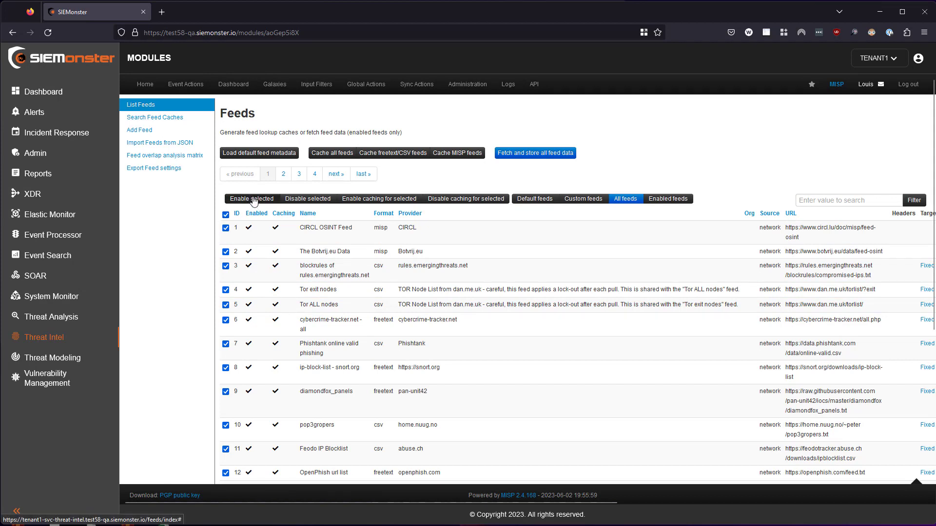
pyautogui.click(225, 215)
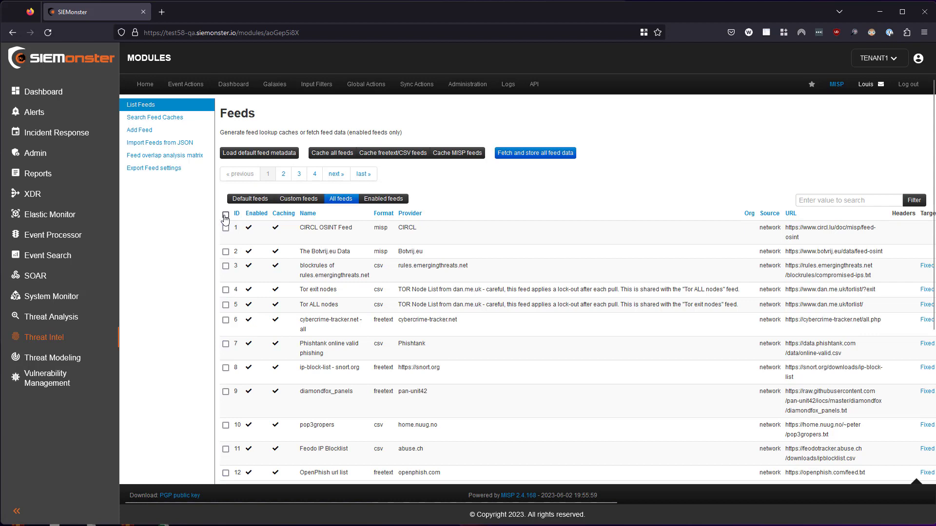
pyautogui.click(225, 215)
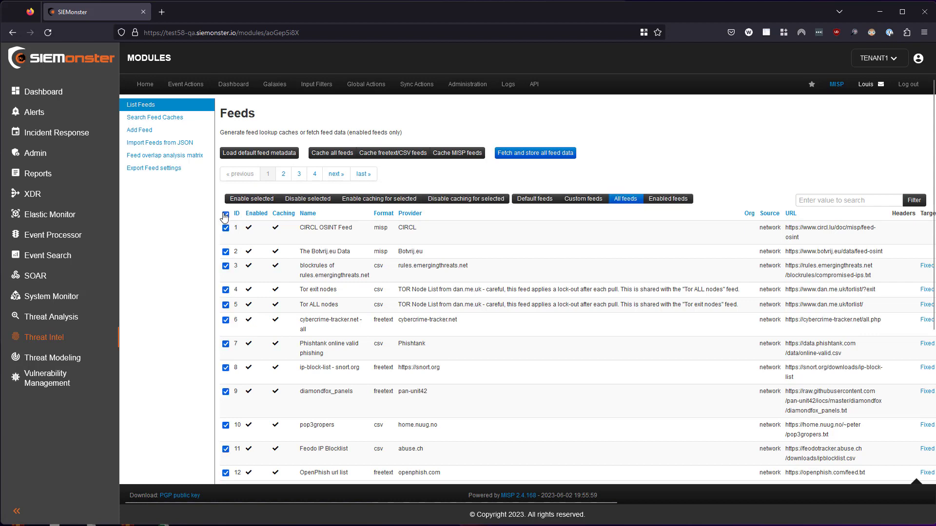
pyautogui.click(372, 200)
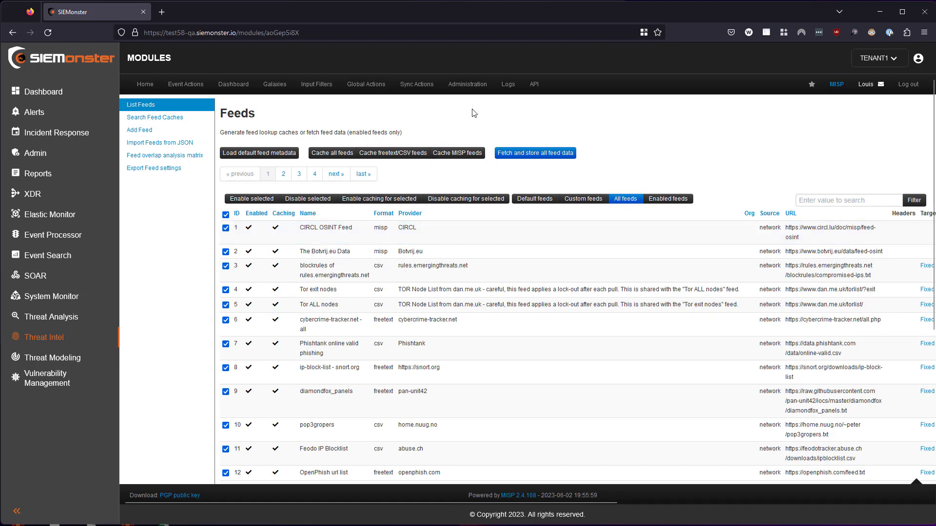
# Open the background jobs list and purge the completed job entries.
pyautogui.moveTo(467, 85)
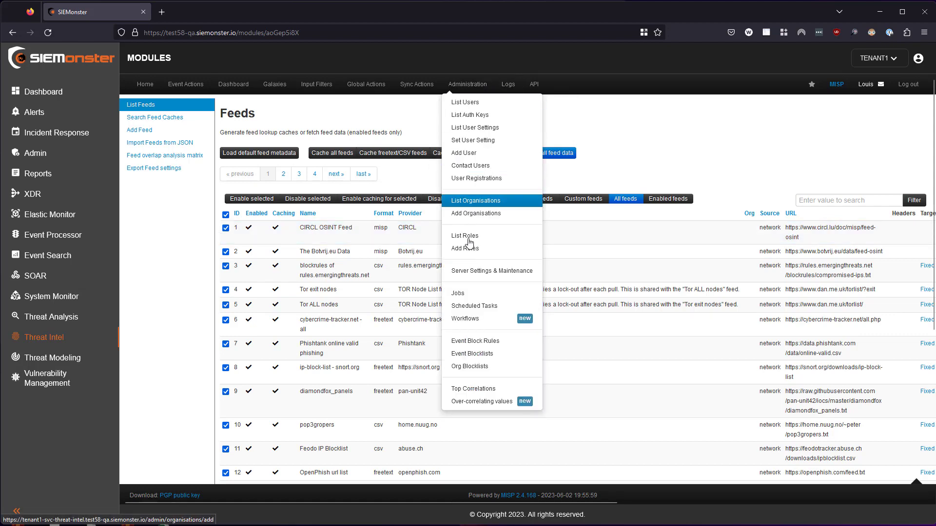
pyautogui.click(456, 293)
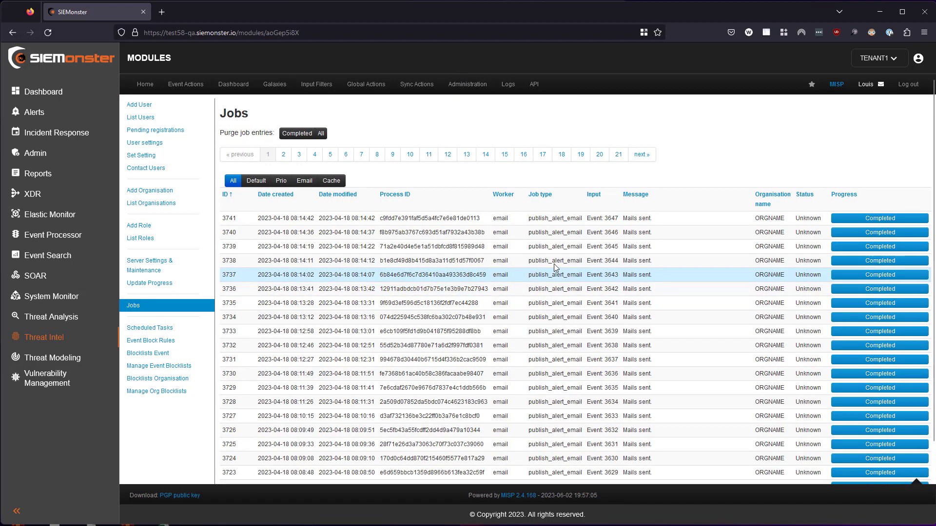
pyautogui.scroll(-2, 447, 233)
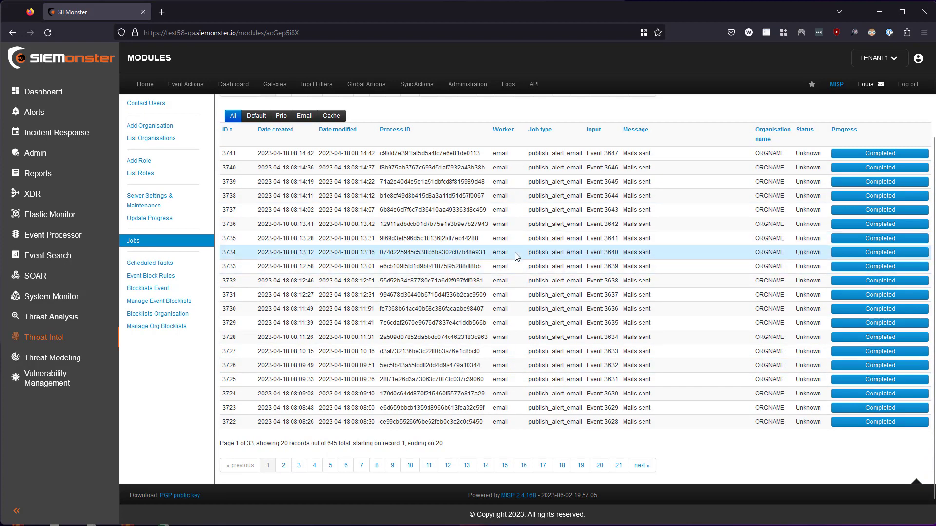
pyautogui.scroll(2, 511, 257)
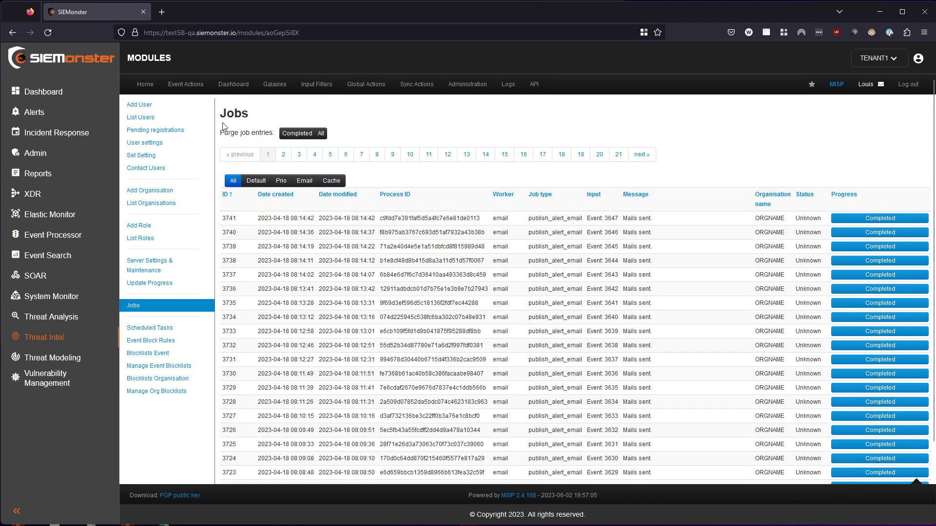
pyautogui.click(296, 136)
pyautogui.click(511, 308)
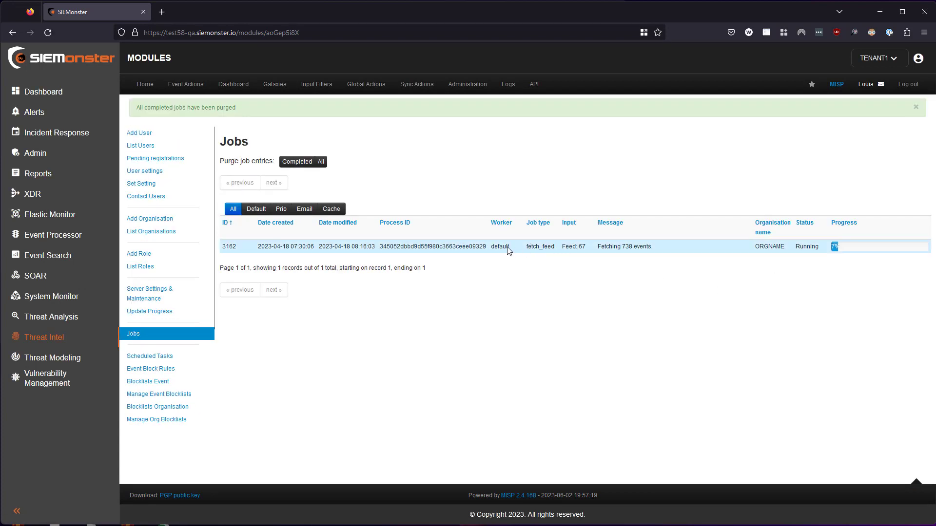
# Check the remaining fetch_feed job, and purge all job entries.
pyautogui.moveTo(493, 246); pyautogui.dragTo(629, 263)
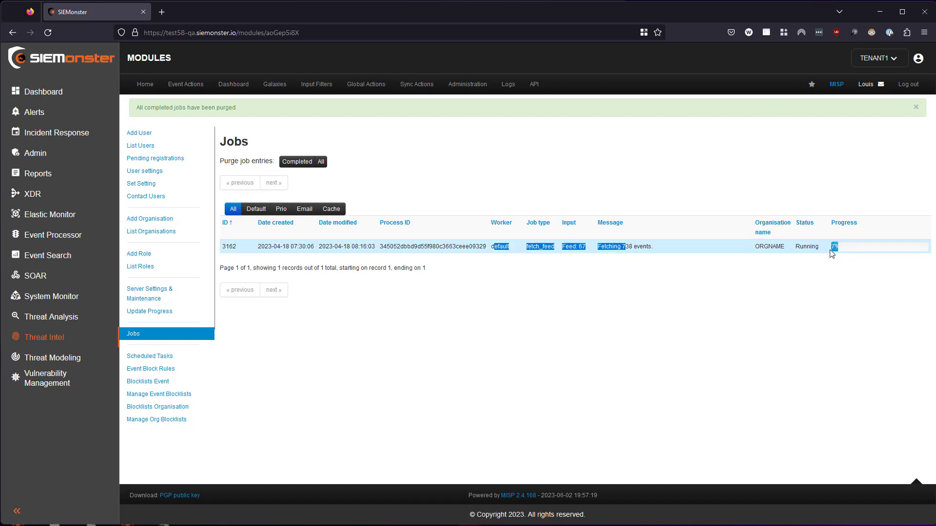
pyautogui.click(684, 302)
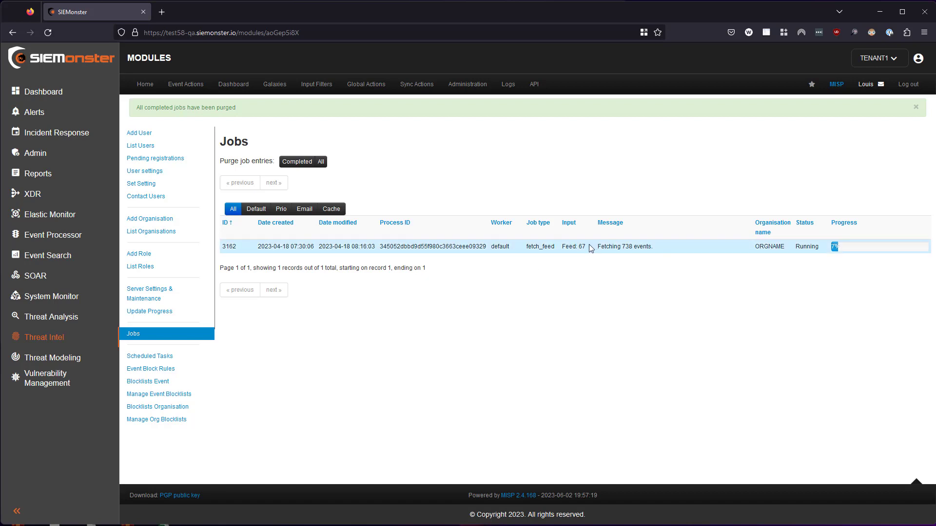
pyautogui.click(321, 162)
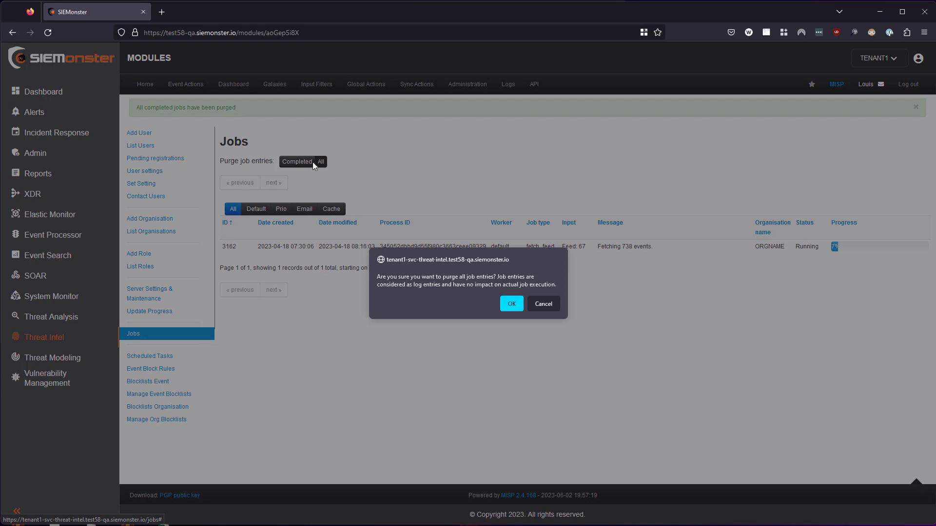
pyautogui.click(512, 304)
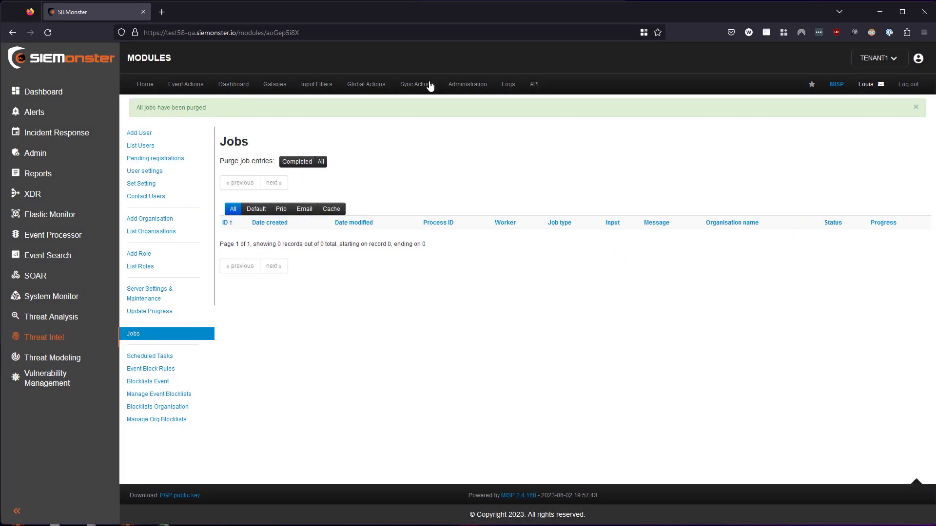
# Return to the feeds list and fetch and store all feed data.
pyautogui.moveTo(424, 85)
pyautogui.click(417, 130)
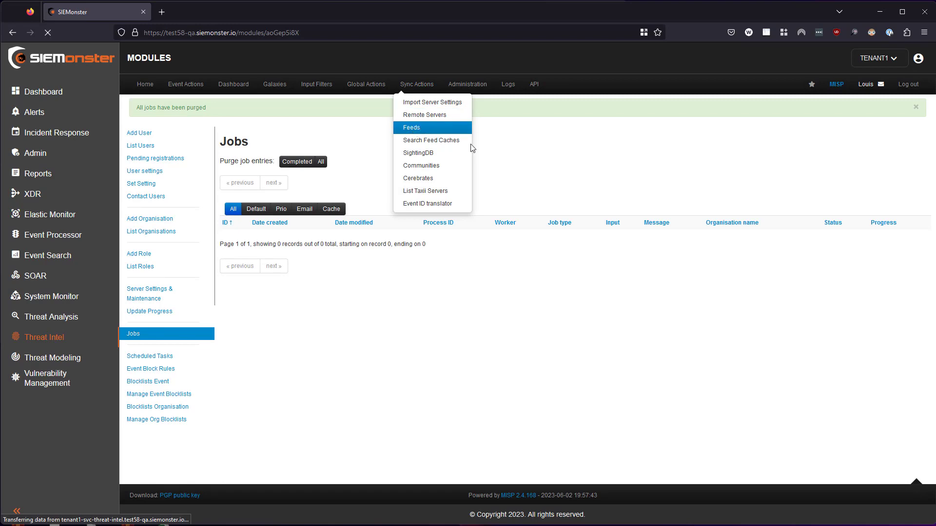
pyautogui.click(530, 154)
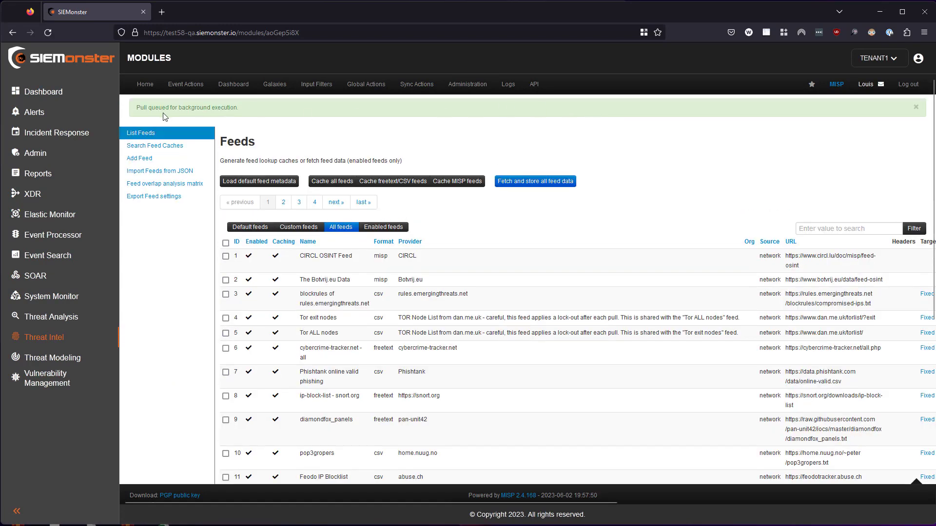
pyautogui.moveTo(230, 107); pyautogui.dragTo(178, 107)
# Open the background jobs list and check the progress of the feed fetch jobs on pages 1, 2 and 4.
pyautogui.moveTo(438, 86)
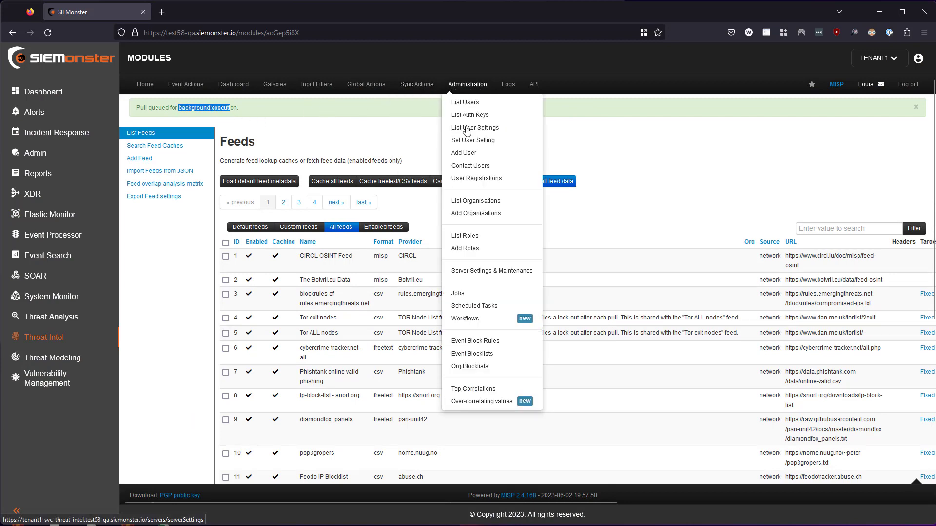
pyautogui.click(463, 295)
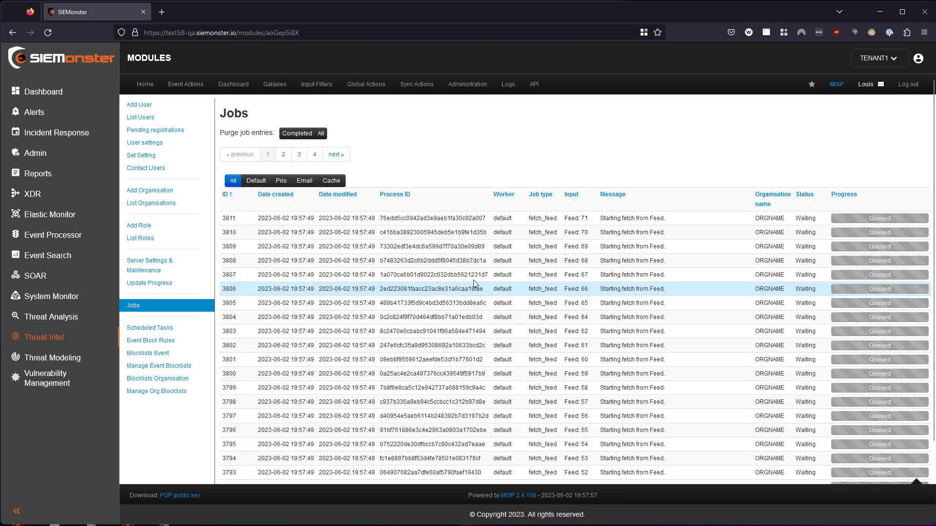
pyautogui.scroll(-2, 703, 251)
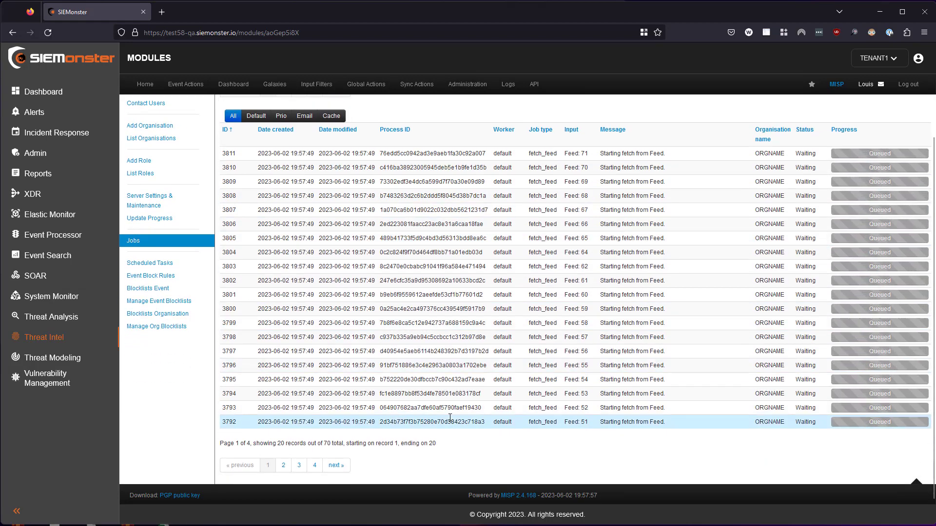
pyautogui.click(284, 467)
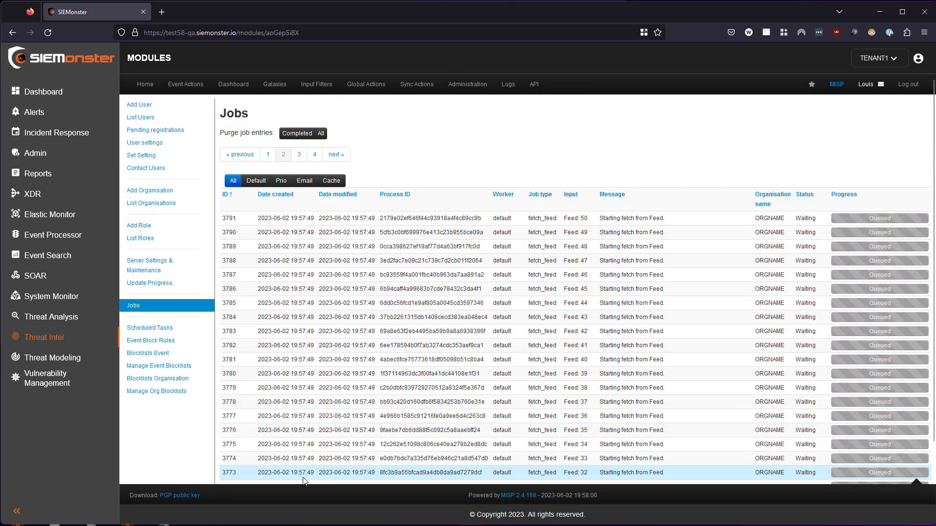
pyautogui.scroll(-2, 297, 469)
pyautogui.click(315, 465)
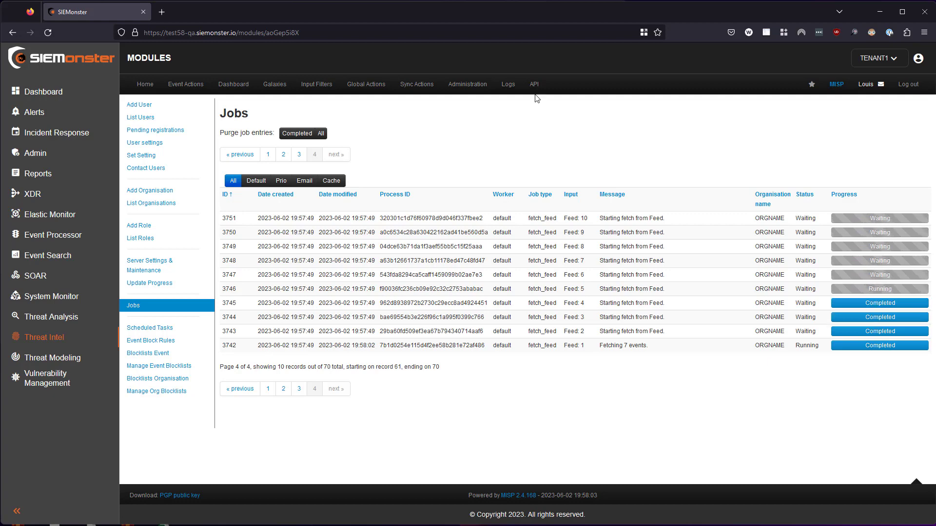
# Open the scheduled tasks page to view the predefined feed fetching and caching tasks.
pyautogui.moveTo(475, 84)
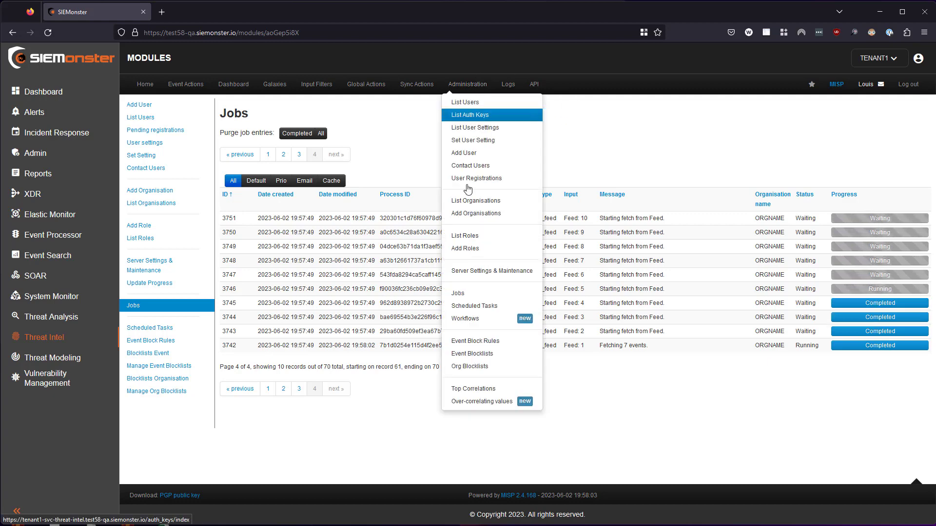
pyautogui.click(467, 306)
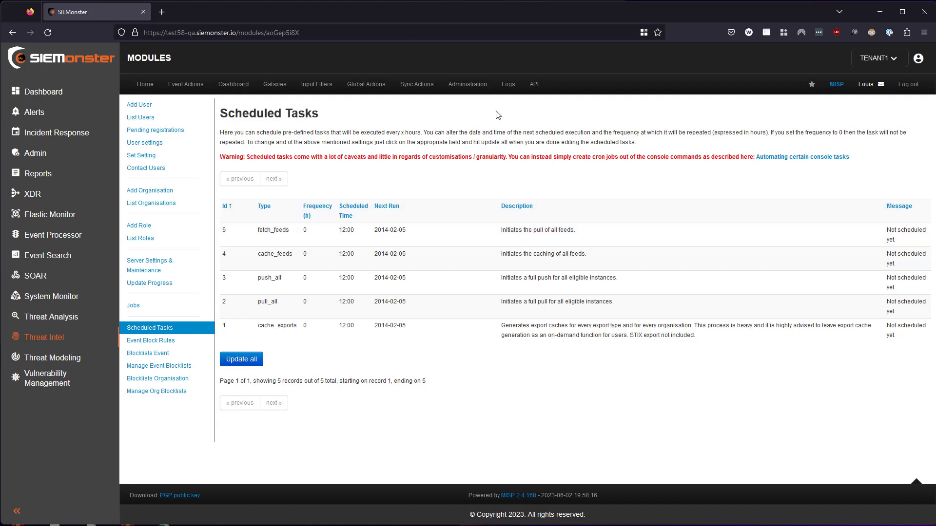
# Open the server settings and maintenance page and inspect the health and job queue of every worker type.
pyautogui.moveTo(477, 85)
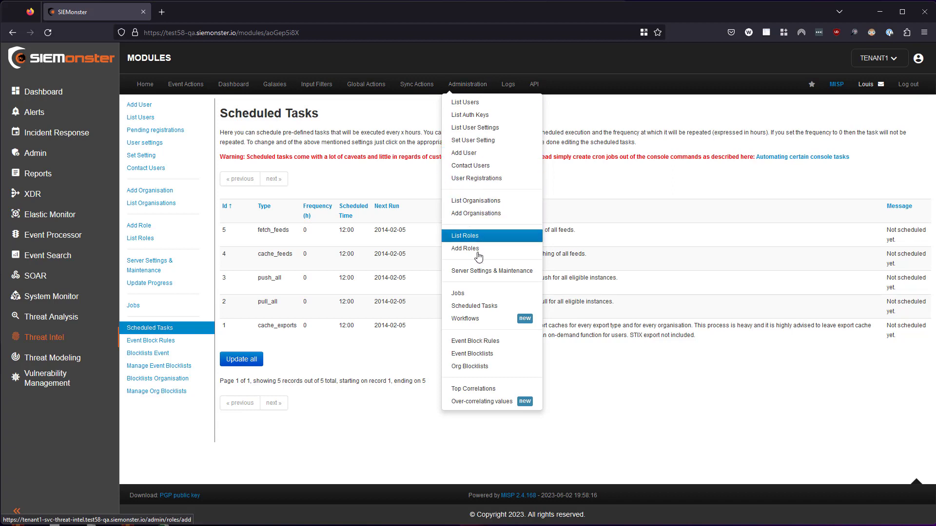
pyautogui.click(474, 274)
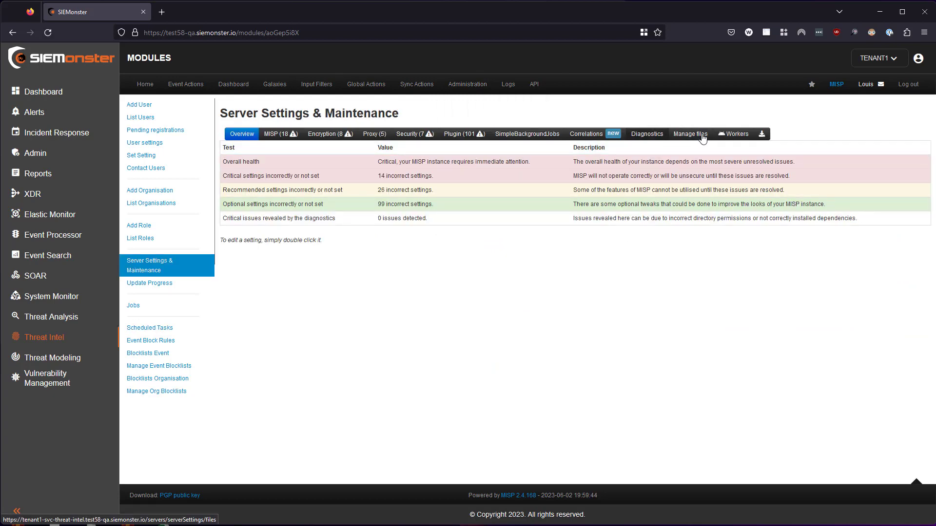
pyautogui.click(736, 136)
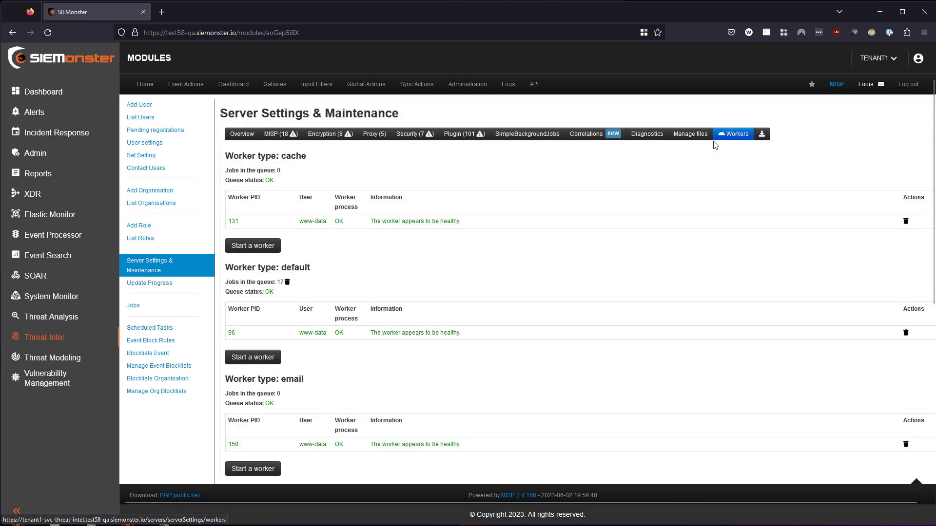
pyautogui.scroll(-5, 361, 226)
pyautogui.scroll(-3, 361, 225)
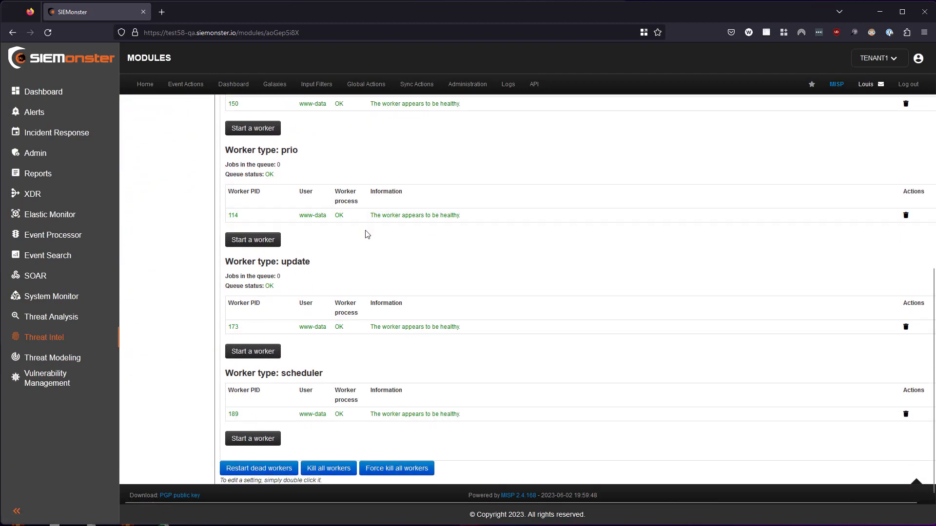
# Open the events list and check the attribute counts of the Panels Tracker feed and PhishScore feed events.
pyautogui.scroll(6, 344, 286)
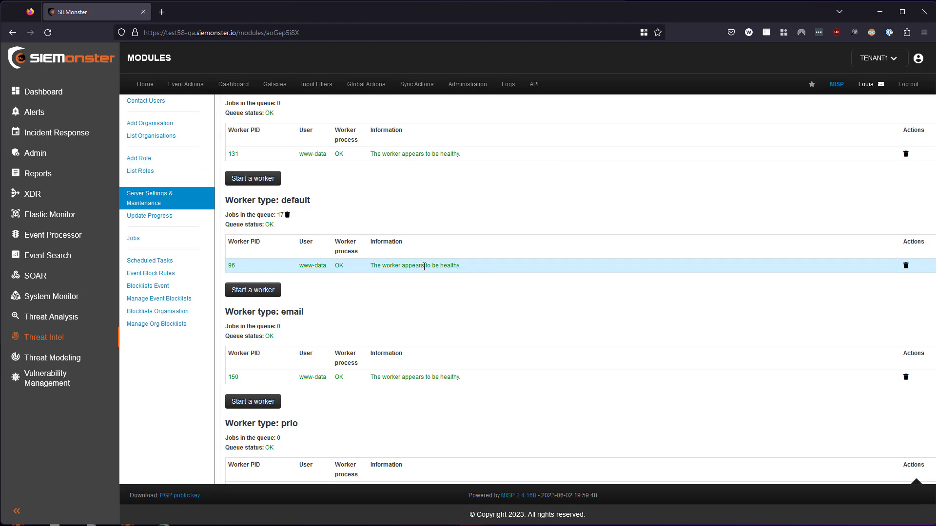
pyautogui.scroll(-6, 468, 292)
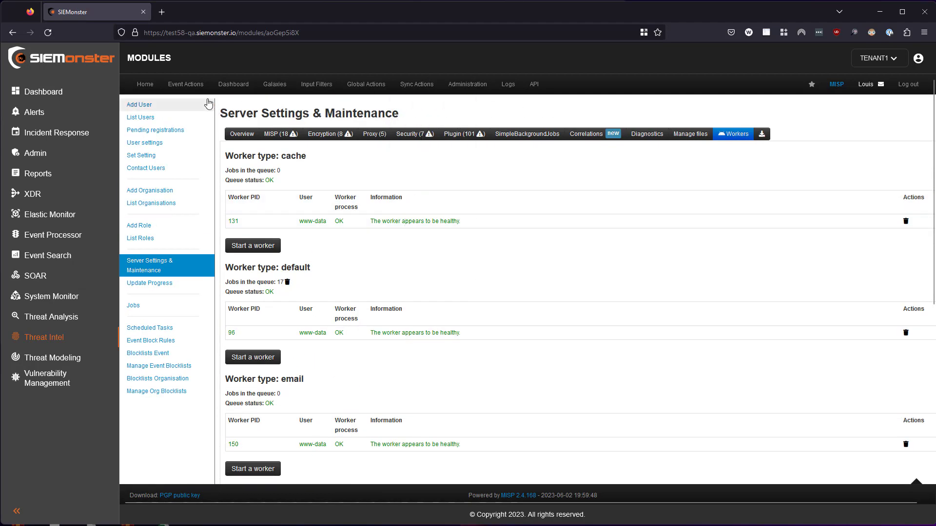
pyautogui.moveTo(185, 84)
pyautogui.click(184, 100)
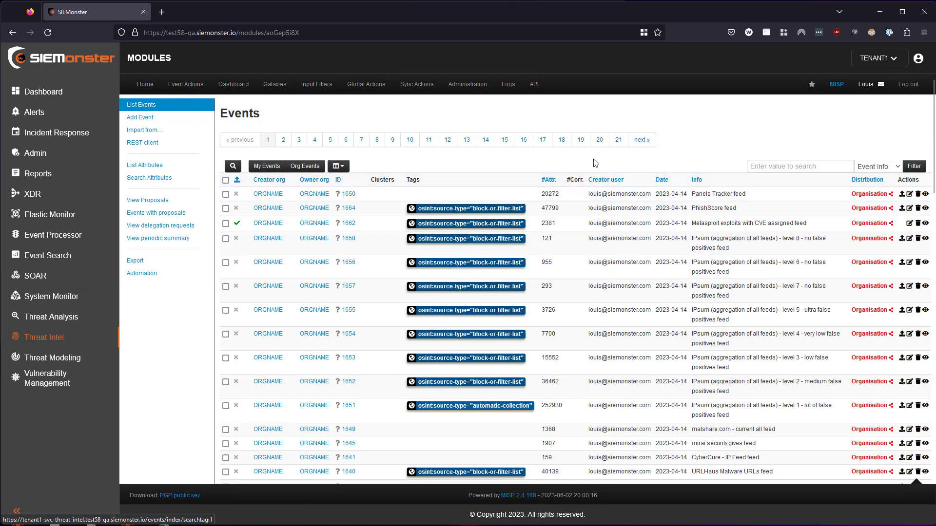
pyautogui.moveTo(560, 194); pyautogui.dragTo(543, 193)
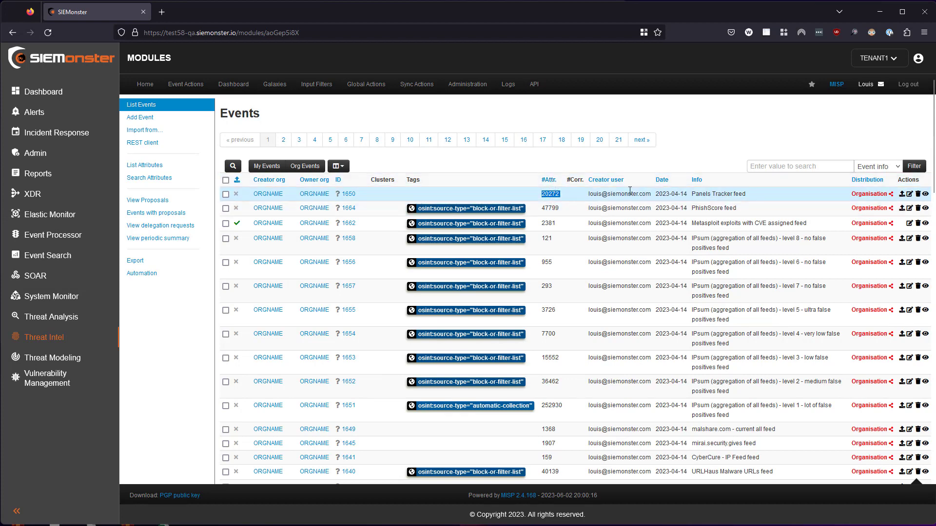
pyautogui.moveTo(753, 196); pyautogui.dragTo(693, 193)
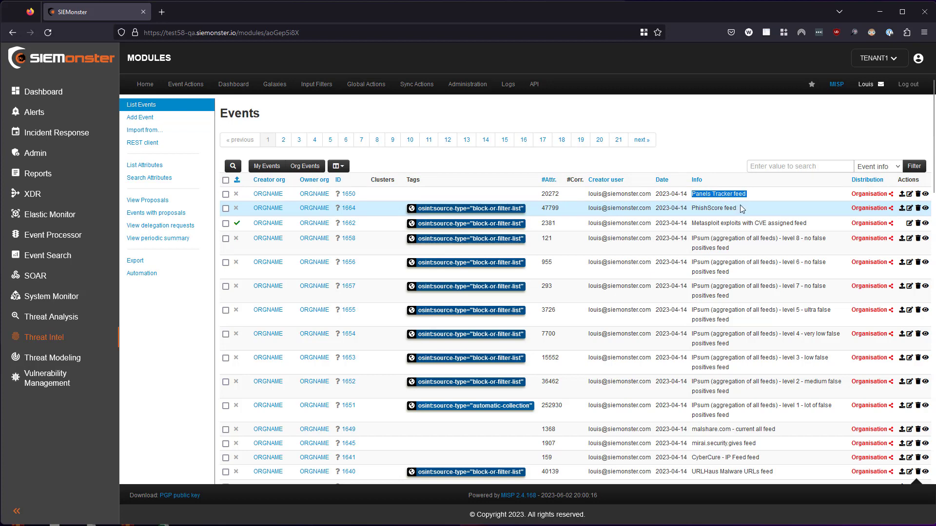
pyautogui.moveTo(743, 208); pyautogui.dragTo(711, 209)
pyautogui.moveTo(563, 208); pyautogui.dragTo(540, 208)
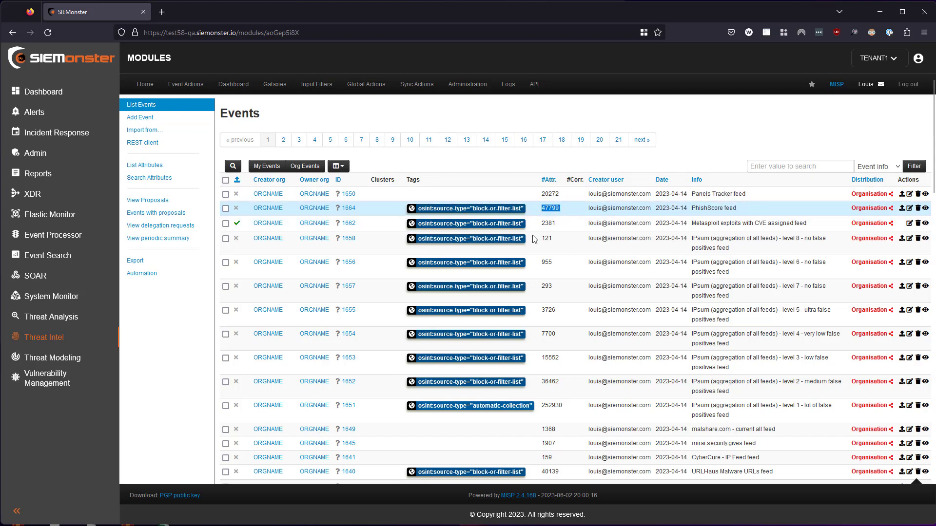
# Open the PhishScore feed event and examine its details, its attribute list and the attributes' IDS settings.
pyautogui.click(348, 208)
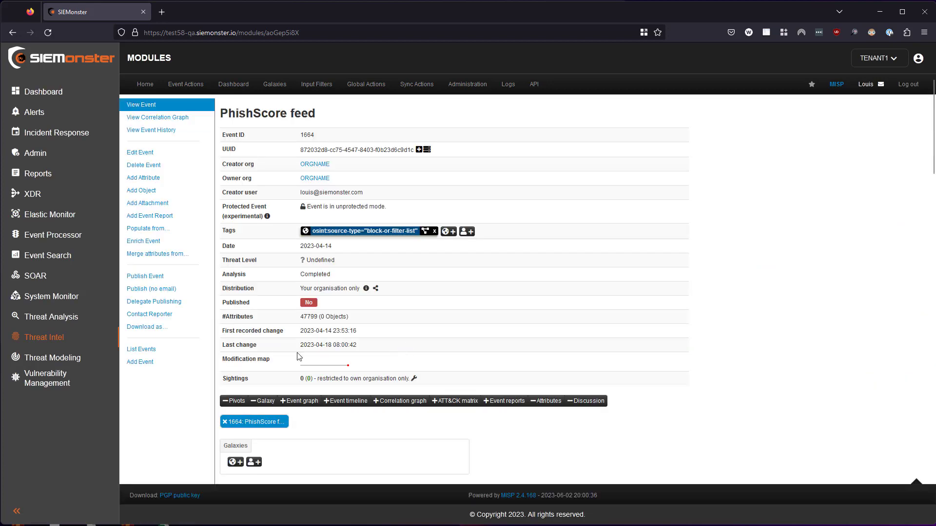
pyautogui.scroll(-10, 312, 321)
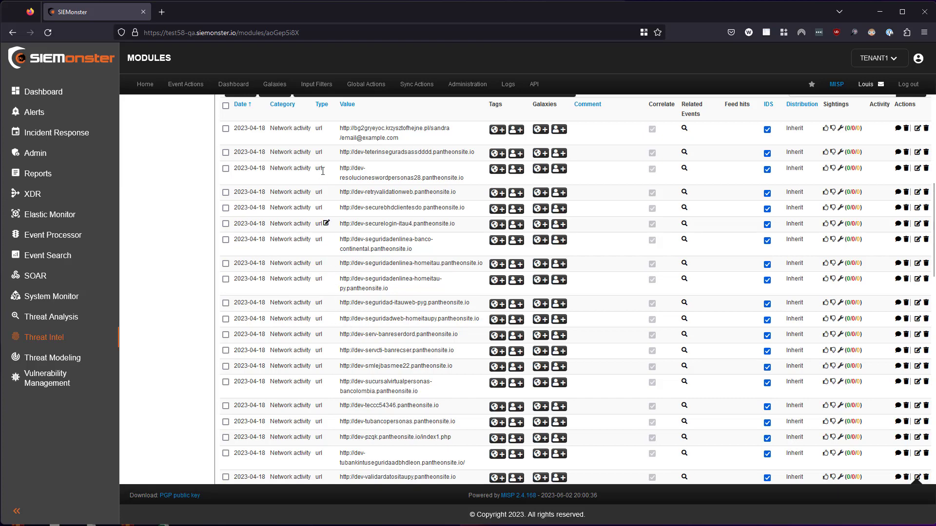
pyautogui.scroll(-5, 312, 211)
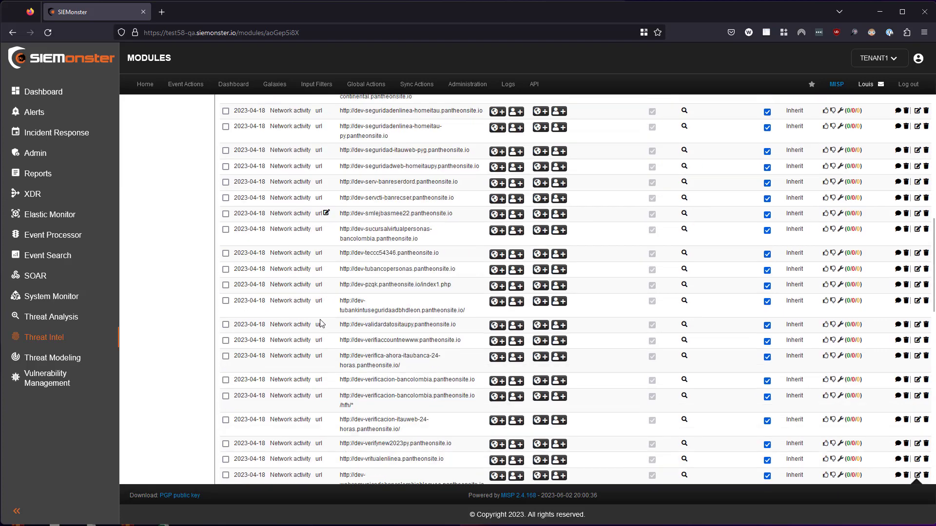
pyautogui.scroll(-10, 345, 319)
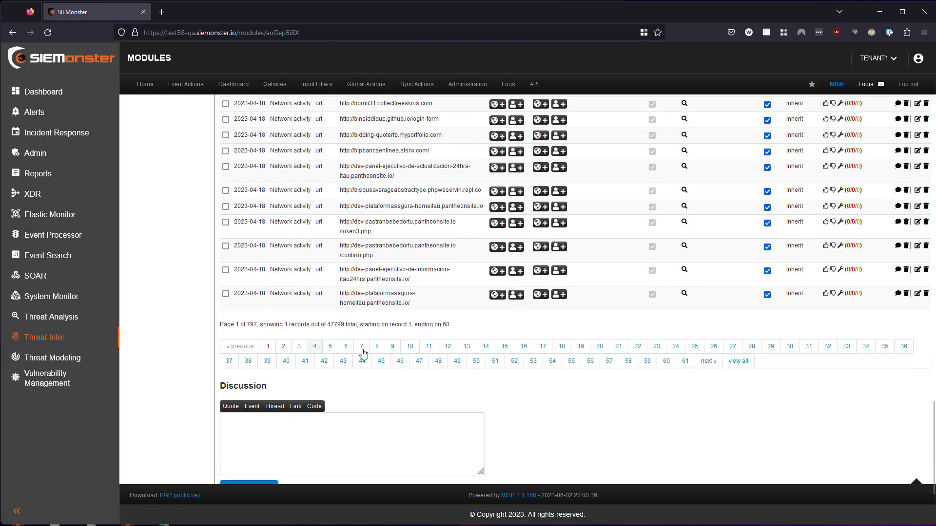
pyautogui.scroll(20, 360, 346)
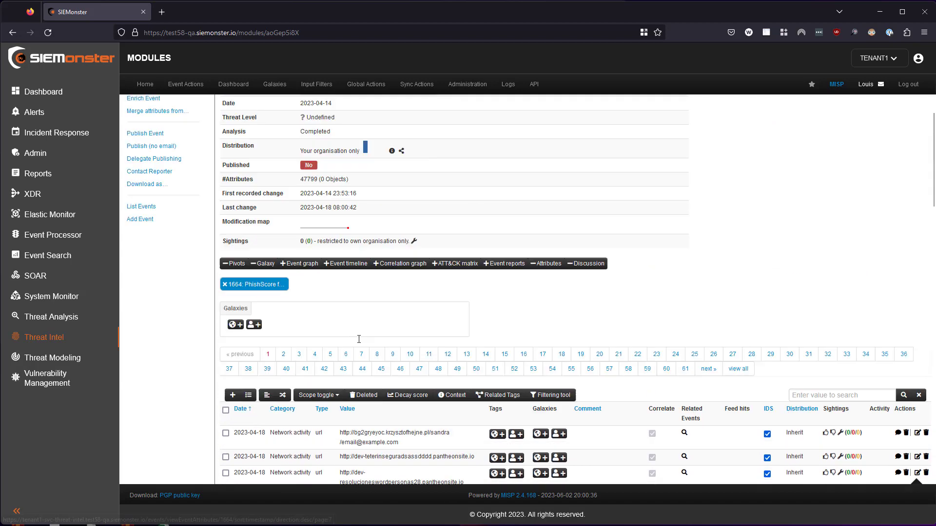
pyautogui.scroll(-6, 373, 352)
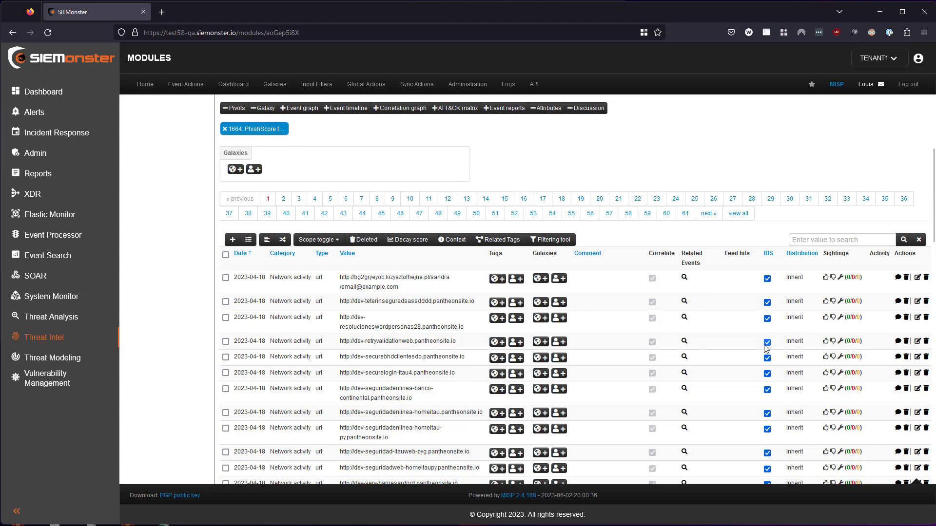
pyautogui.scroll(6, 577, 329)
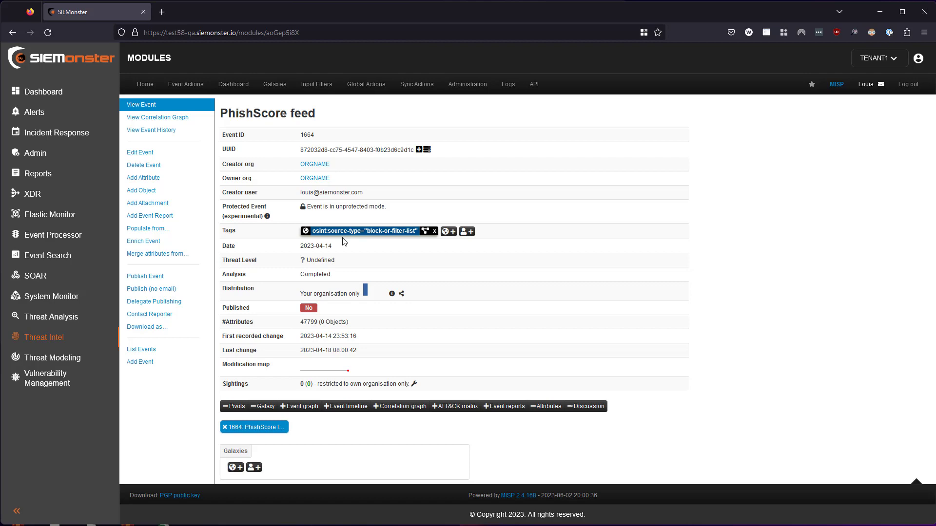
# Return to the events list and sort it by date with the newest events first.
pyautogui.moveTo(186, 84)
pyautogui.click(185, 102)
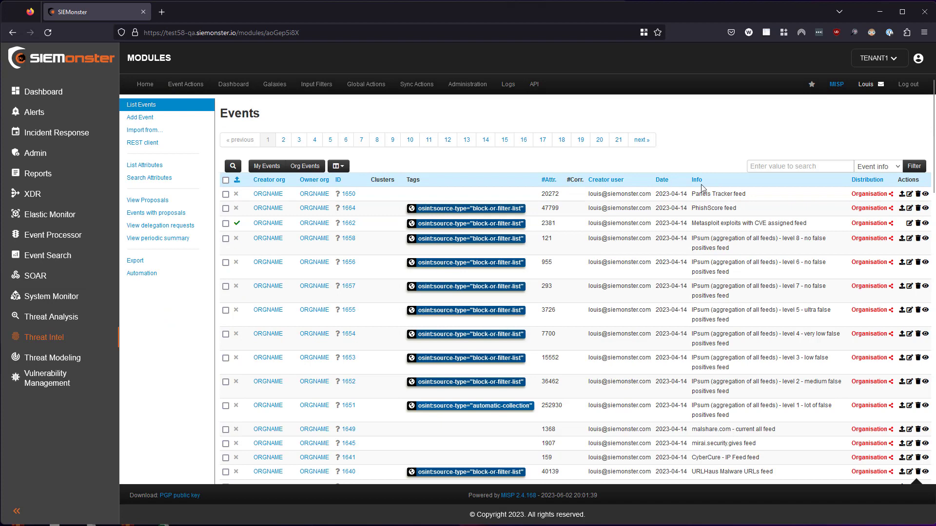
pyautogui.click(662, 180)
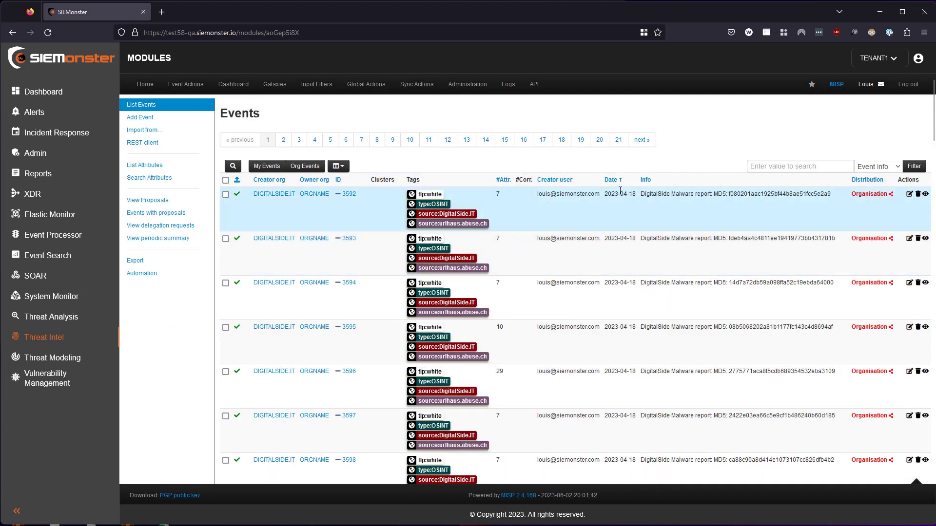
pyautogui.moveTo(636, 194); pyautogui.dragTo(605, 195)
# Reverse the date sorting to show the oldest events first and check the first event's date and attribute count.
pyautogui.click(612, 180)
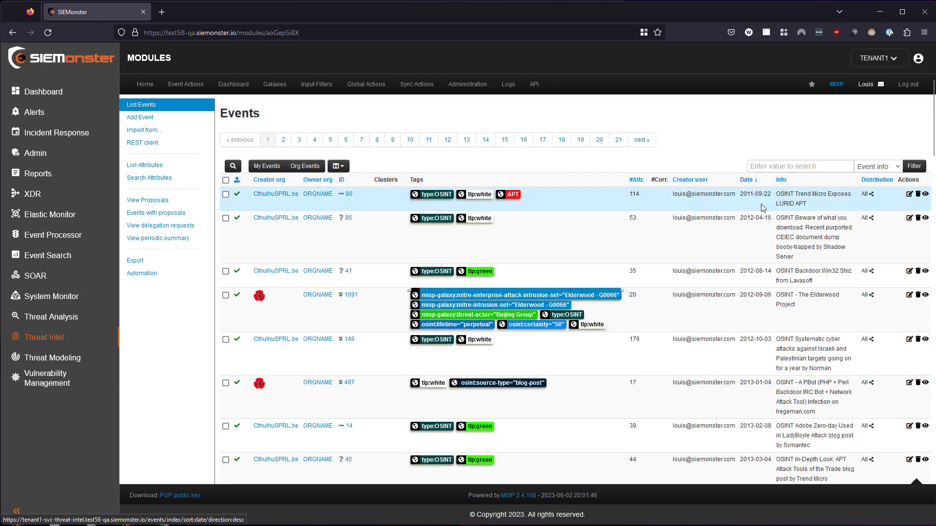
pyautogui.moveTo(771, 194); pyautogui.dragTo(739, 195)
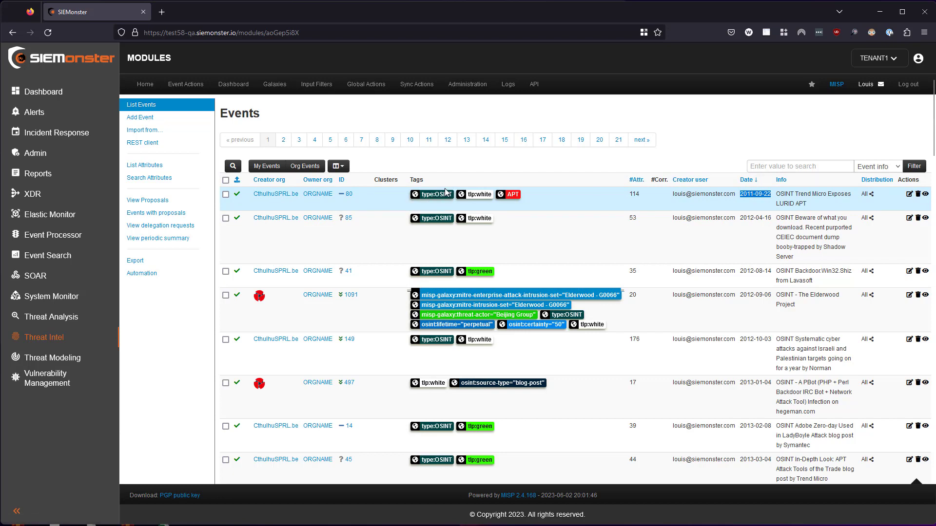
pyautogui.moveTo(648, 195); pyautogui.dragTo(628, 195)
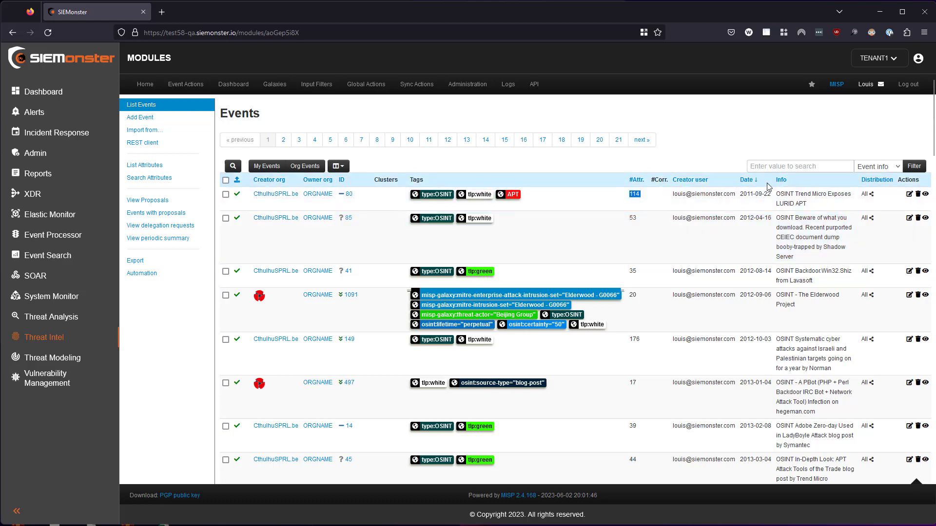
# Switch the date sorting back to newest first and look over the most recent events.
pyautogui.click(747, 180)
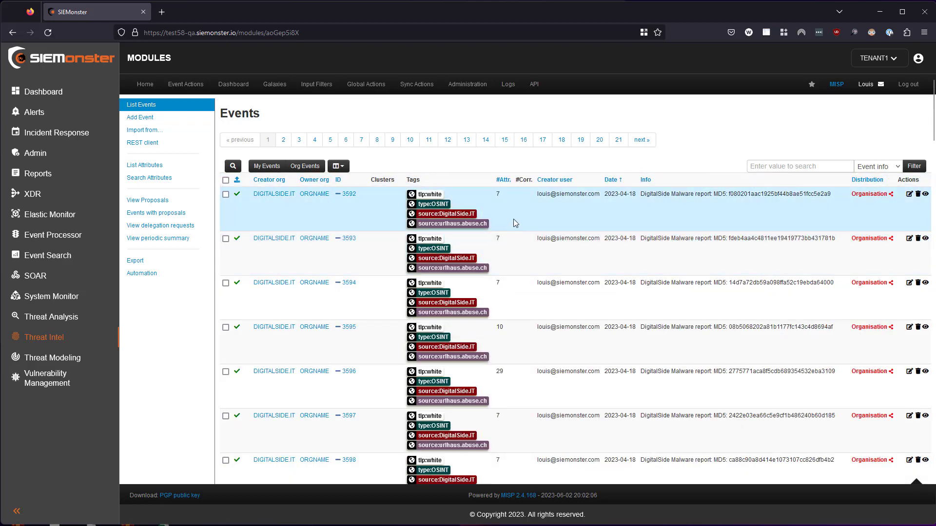
pyautogui.scroll(-3, 596, 205)
pyautogui.scroll(3, 601, 206)
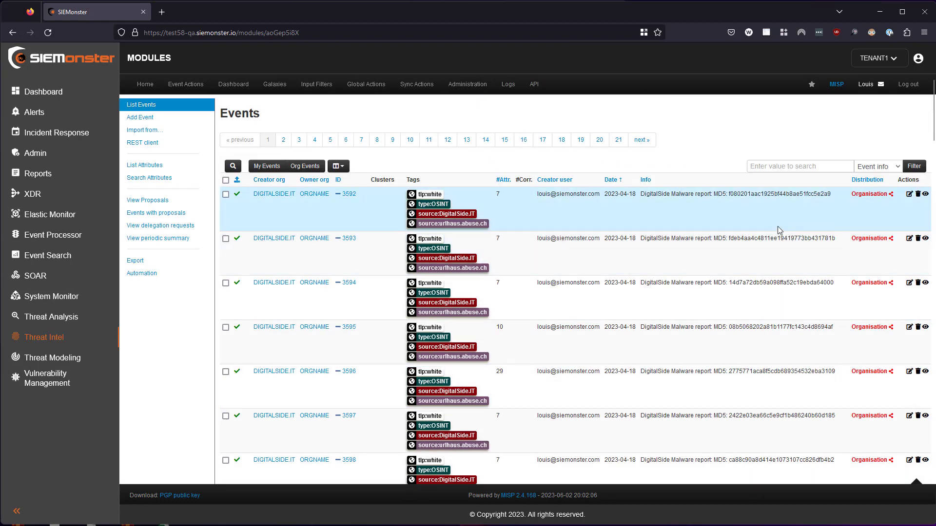